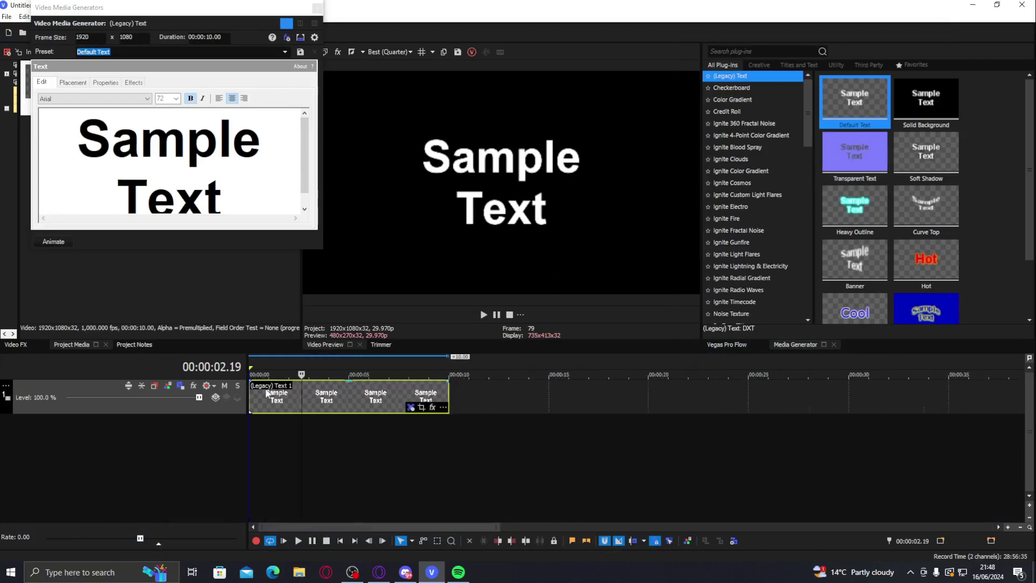
Trim the text event to one second by splitting it at 00:00:01.00 and deleting the remainder, and close its generator settings.
{"action": "left_click", "coordinate": [301, 396]}
{"action": "double_click", "coordinate": [301, 397]}
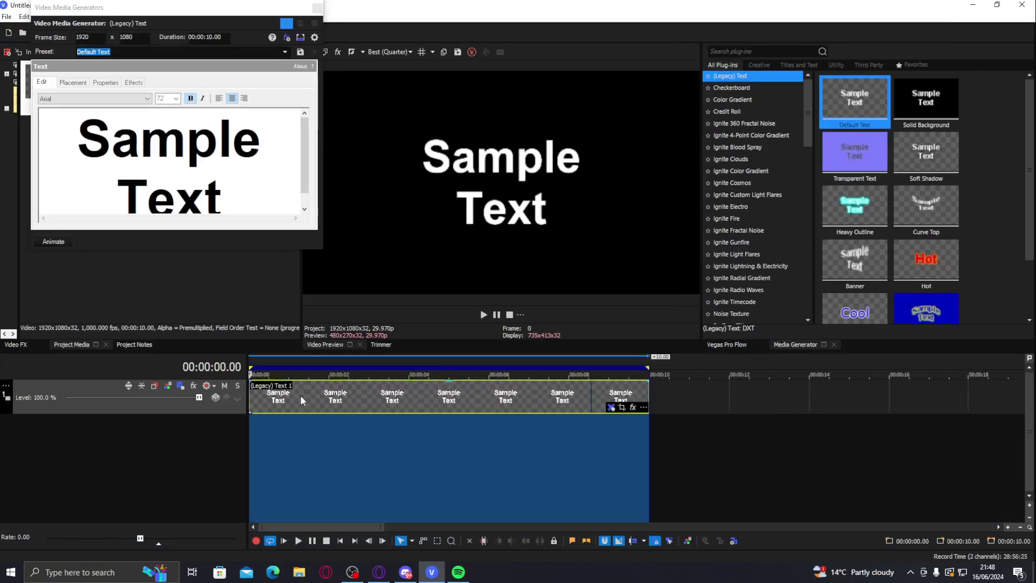
{"action": "left_click", "coordinate": [289, 388]}
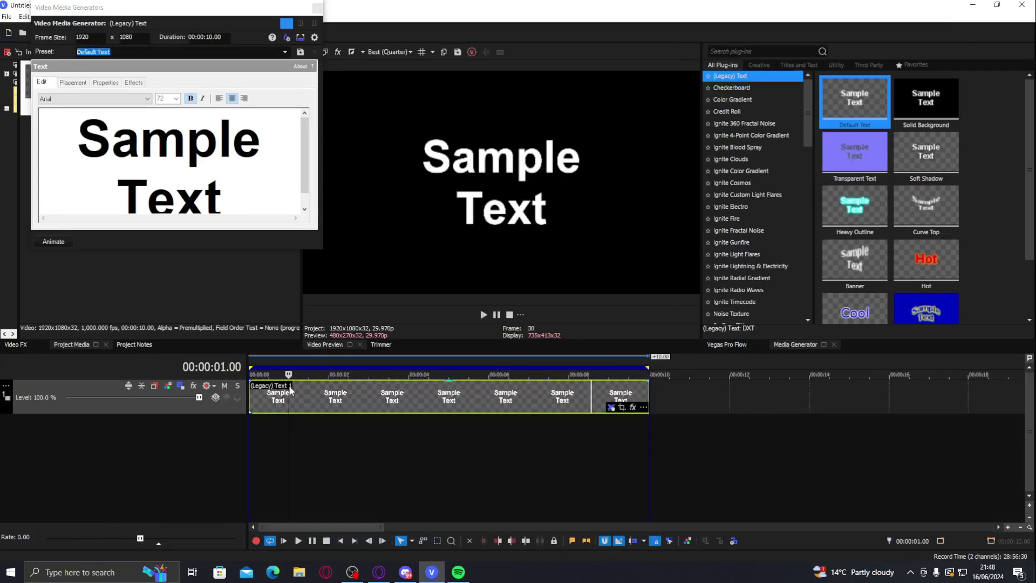
{"action": "key", "text": "s"}
{"action": "key", "text": "Delete"}
{"action": "double_click", "coordinate": [270, 395]}
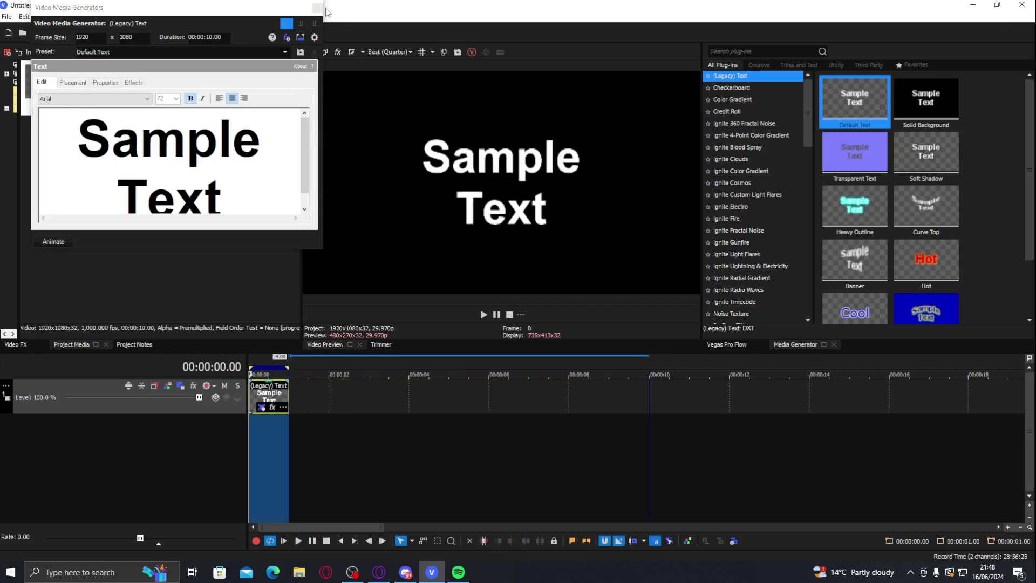
{"action": "left_click", "coordinate": [317, 7]}
Search the video effects for "bcc title", apply the default BCC Title Studio preset to the text event, and open its editor.
{"action": "left_click", "coordinate": [19, 344]}
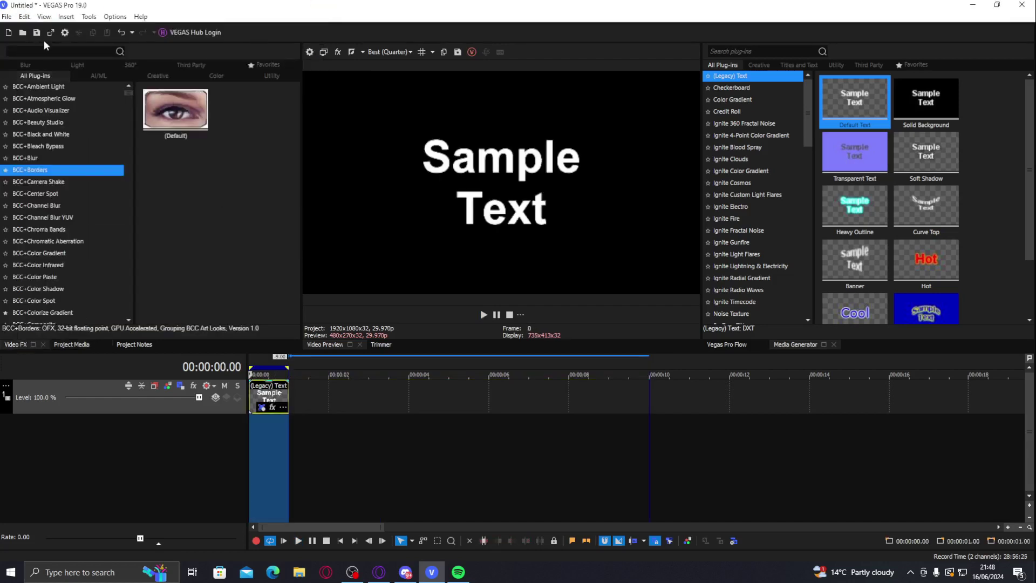
{"action": "type", "text": "bc"}
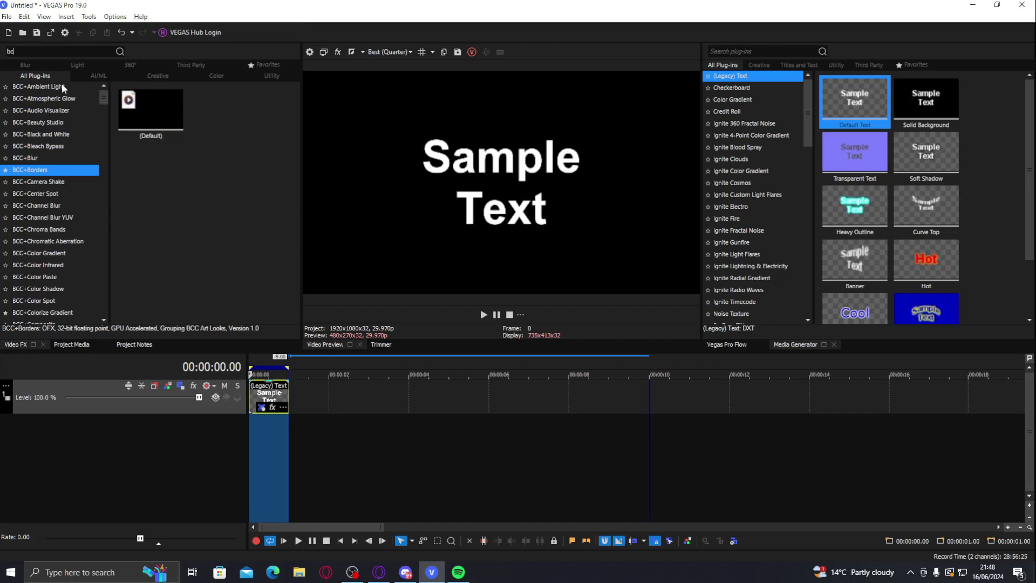
{"action": "type", "text": "c title"}
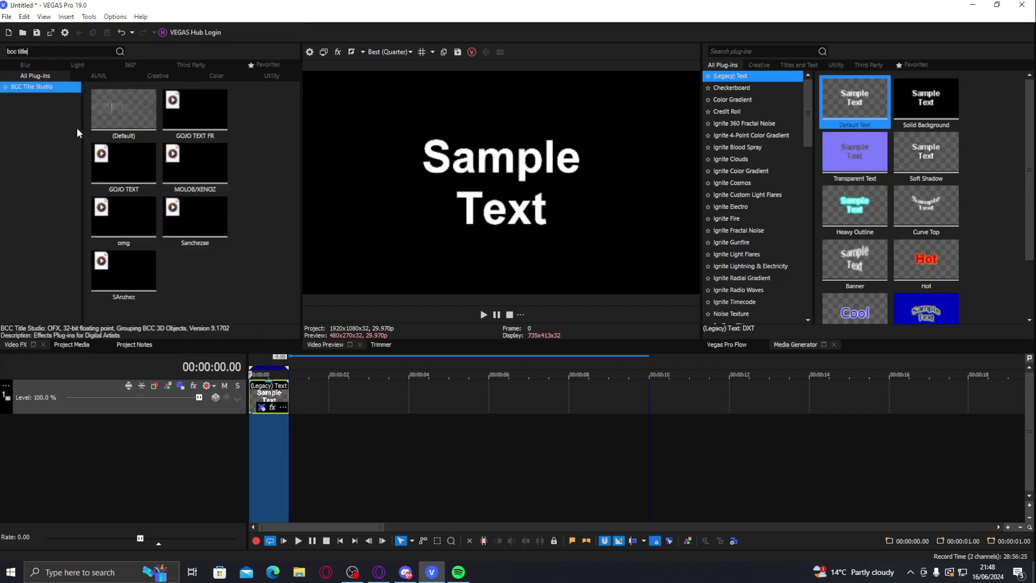
{"action": "double_click", "coordinate": [131, 124]}
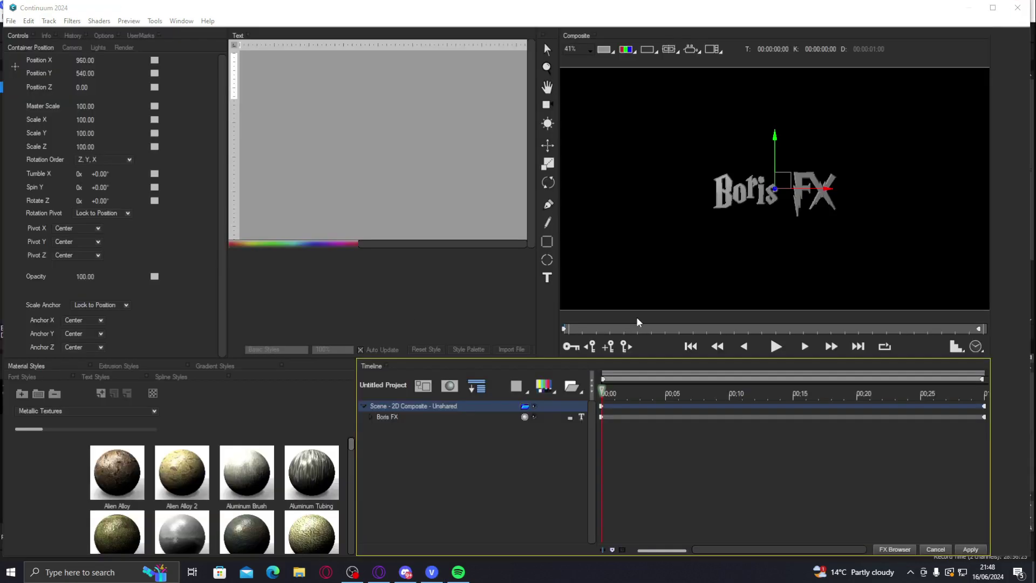
Expand the Boris FX text track and replace its text with RETRO.
{"action": "left_click", "coordinate": [485, 418]}
{"action": "left_click", "coordinate": [372, 417]}
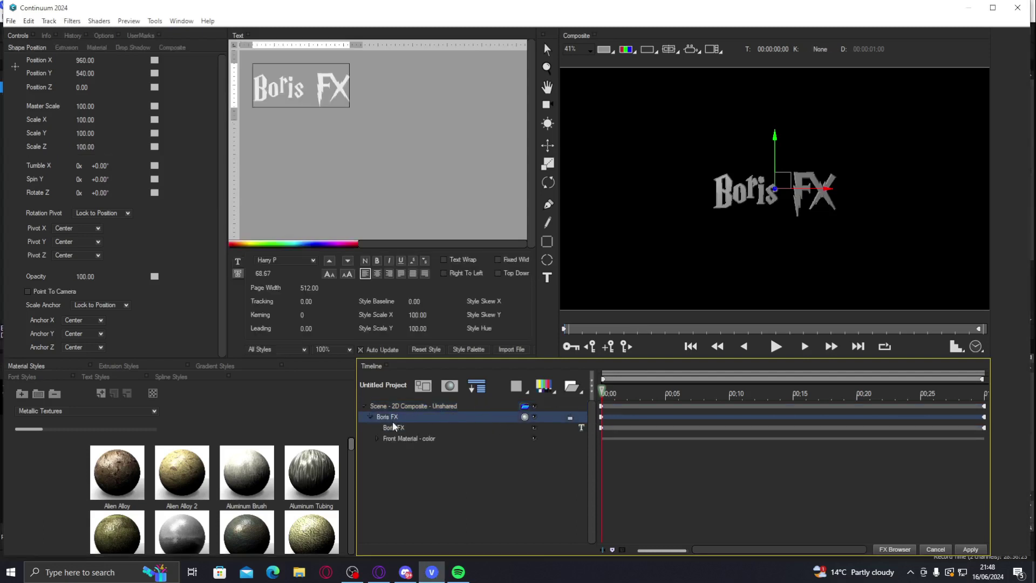
{"action": "left_click", "coordinate": [402, 428]}
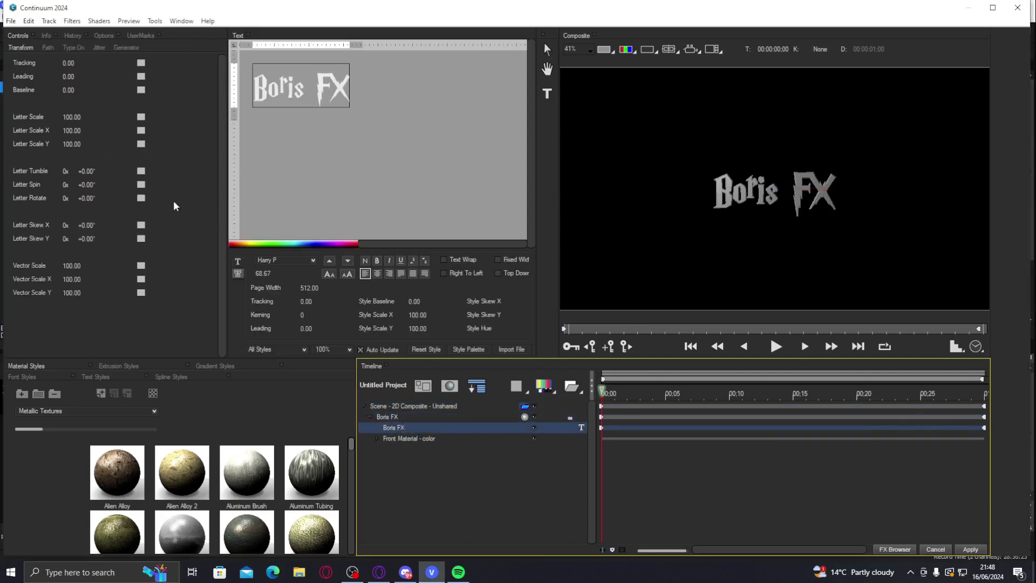
{"action": "left_click", "coordinate": [381, 166]}
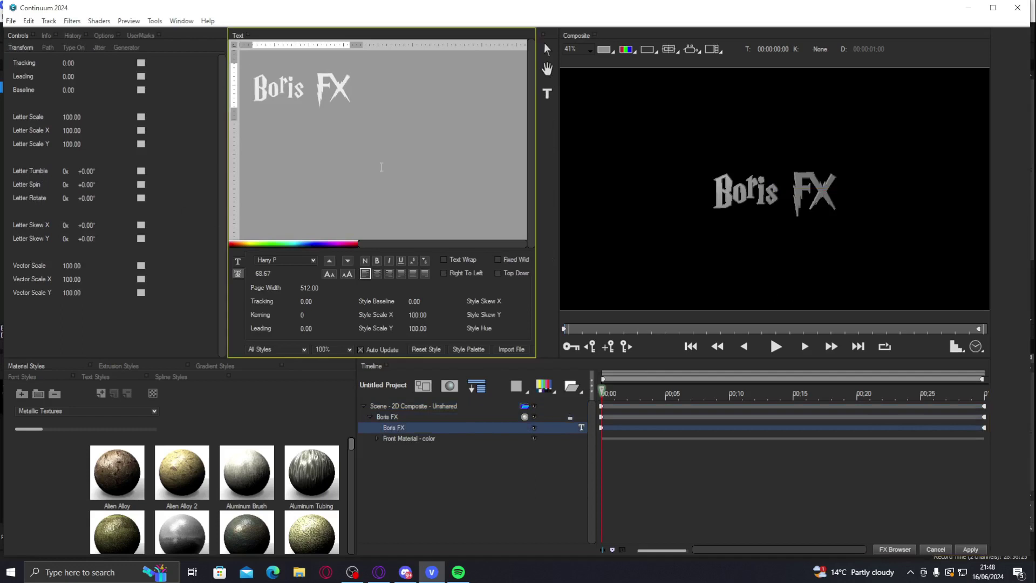
{"action": "left_click", "coordinate": [398, 417]}
{"action": "left_click", "coordinate": [371, 142]}
{"action": "key", "text": "ctrl+a"}
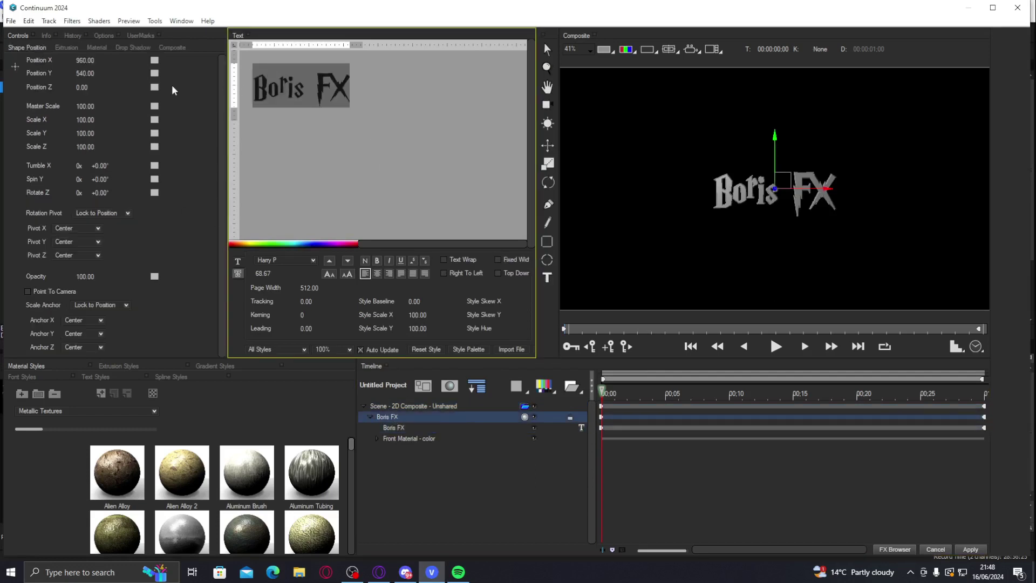
{"action": "type", "text": "RETRO"}
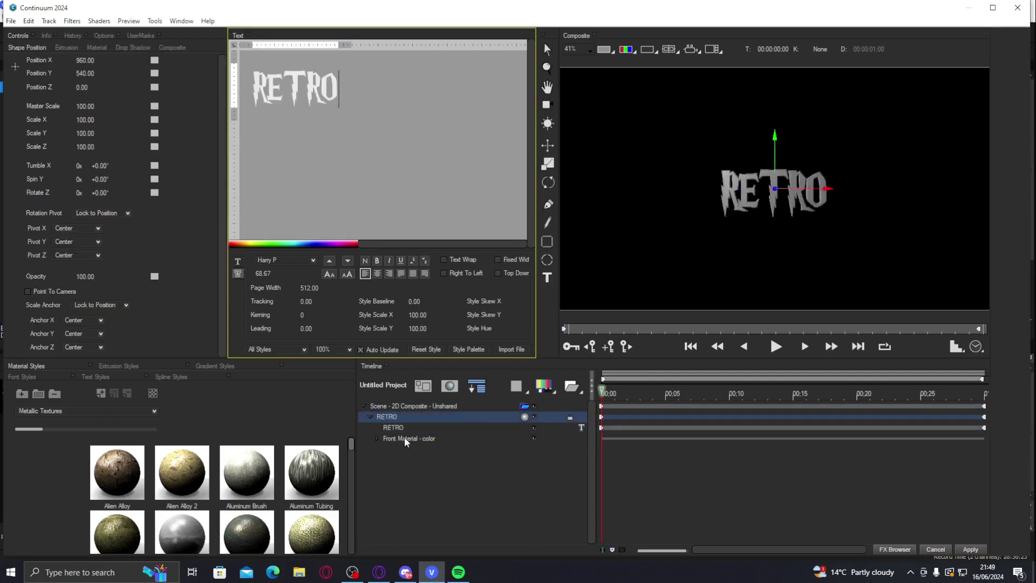
Open the Generator settings of the nested RETRO text track.
{"action": "left_click", "coordinate": [413, 429]}
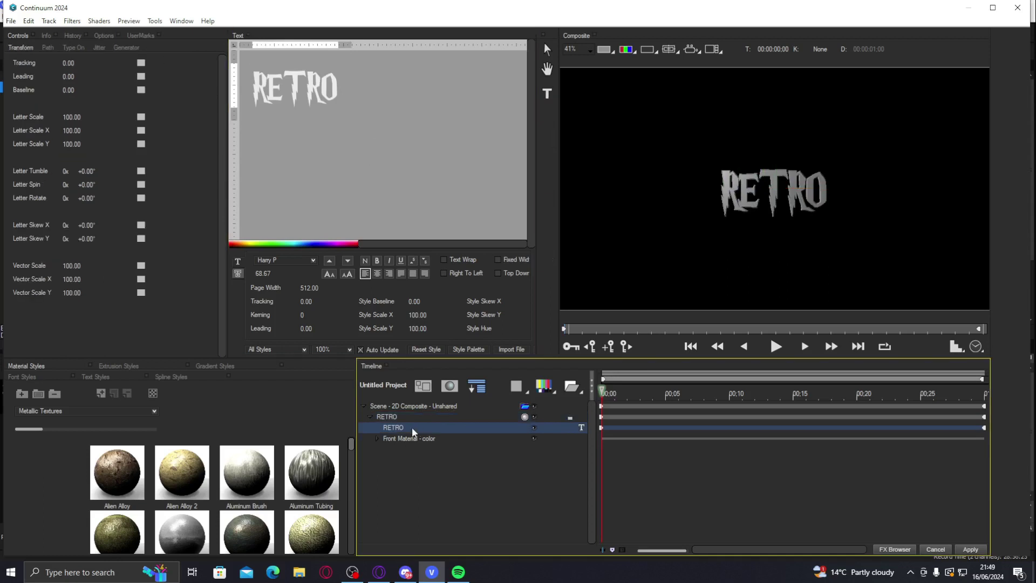
{"action": "left_click", "coordinate": [125, 48]}
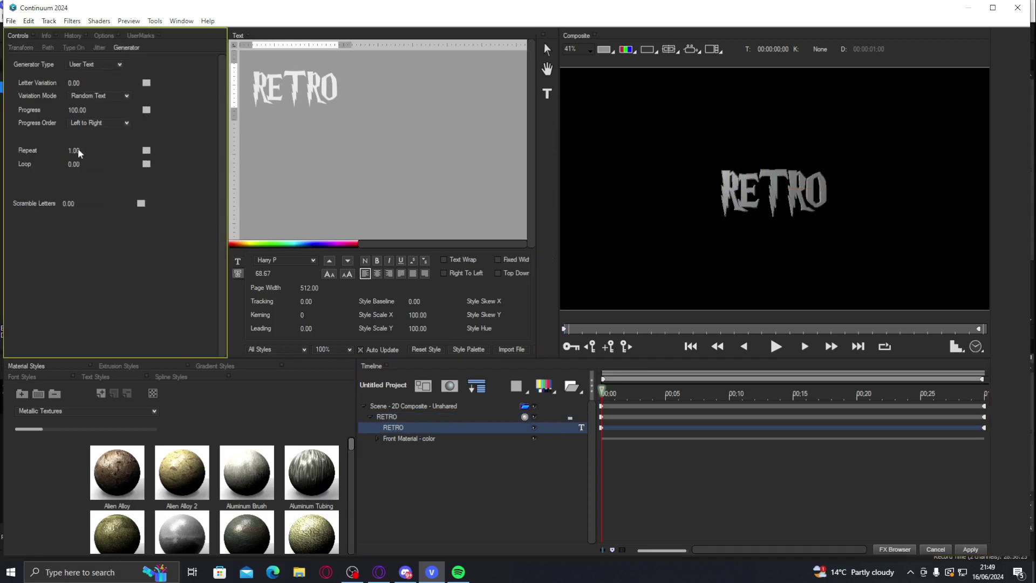
{"action": "left_click_drag", "start_coordinate": [73, 83], "coordinate": [80, 83]}
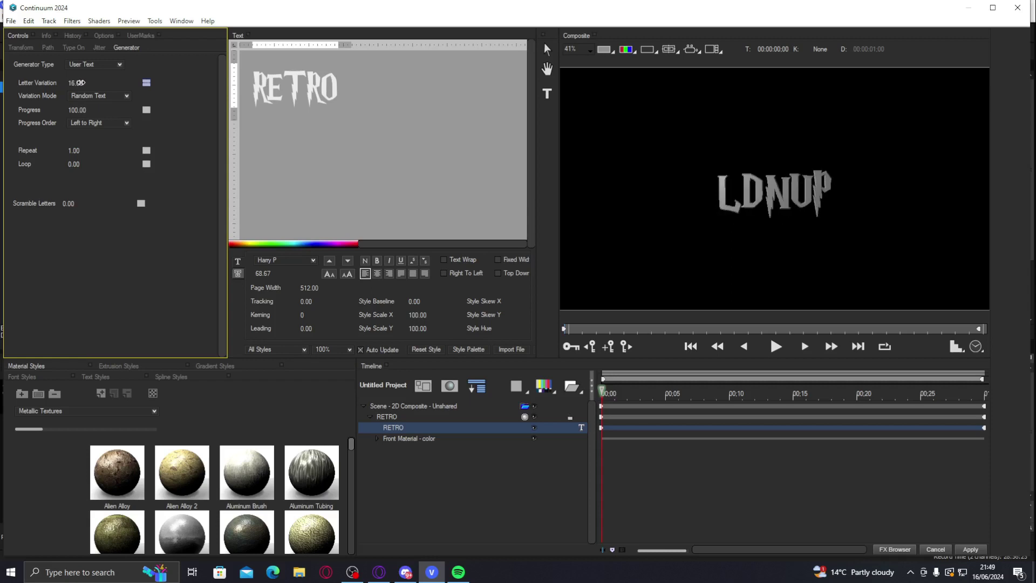
{"action": "left_click_drag", "start_coordinate": [65, 202], "coordinate": [38, 203]}
{"action": "left_click_drag", "start_coordinate": [78, 84], "coordinate": [72, 83]}
Animate Scramble Letters on the RETRO text from 37 at the start to 0 at the 00:00:01;00 end keyframe.
{"action": "mouse_move", "coordinate": [68, 204]}
{"action": "left_mouse_down"}
{"action": "mouse_move", "coordinate": [120, 205]}
{"action": "mouse_move", "coordinate": [87, 204]}
{"action": "left_mouse_up"}
{"action": "left_click", "coordinate": [141, 205]}
{"action": "left_click", "coordinate": [162, 267]}
{"action": "left_click", "coordinate": [986, 430]}
{"action": "left_click_drag", "start_coordinate": [75, 205], "coordinate": [0, 196]}
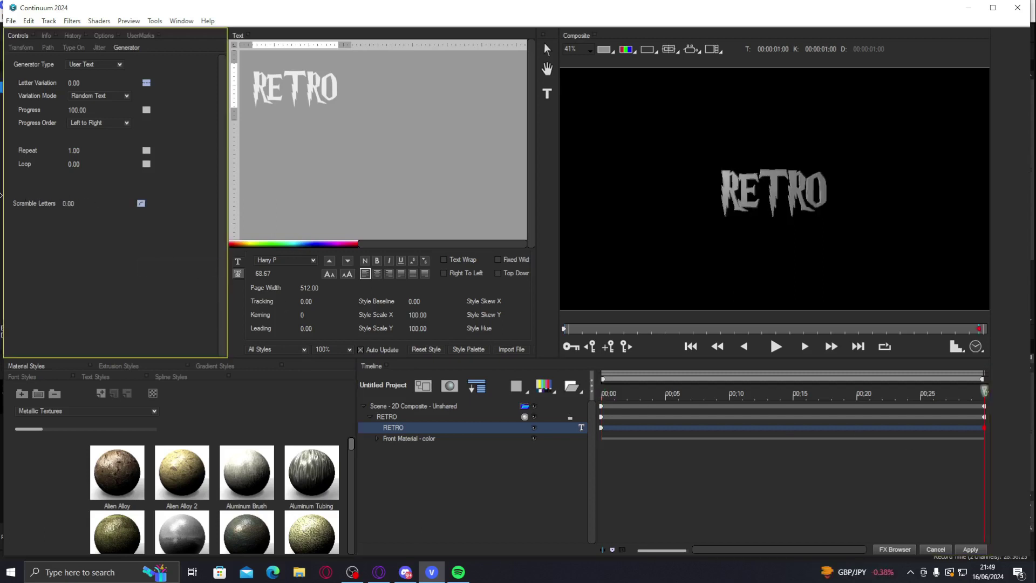
{"action": "left_click_drag", "start_coordinate": [618, 394], "coordinate": [679, 396]}
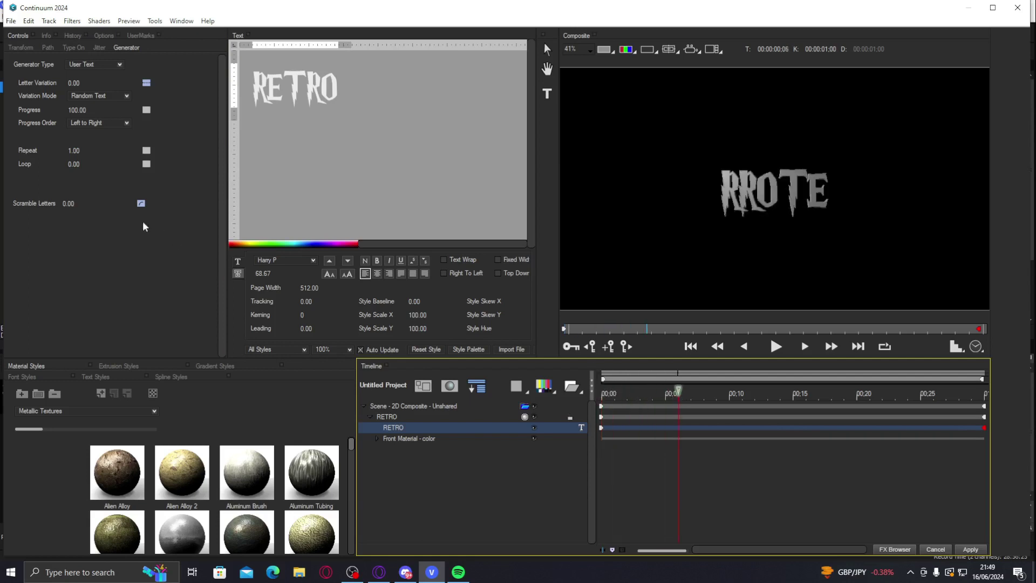
{"action": "left_click", "coordinate": [602, 430]}
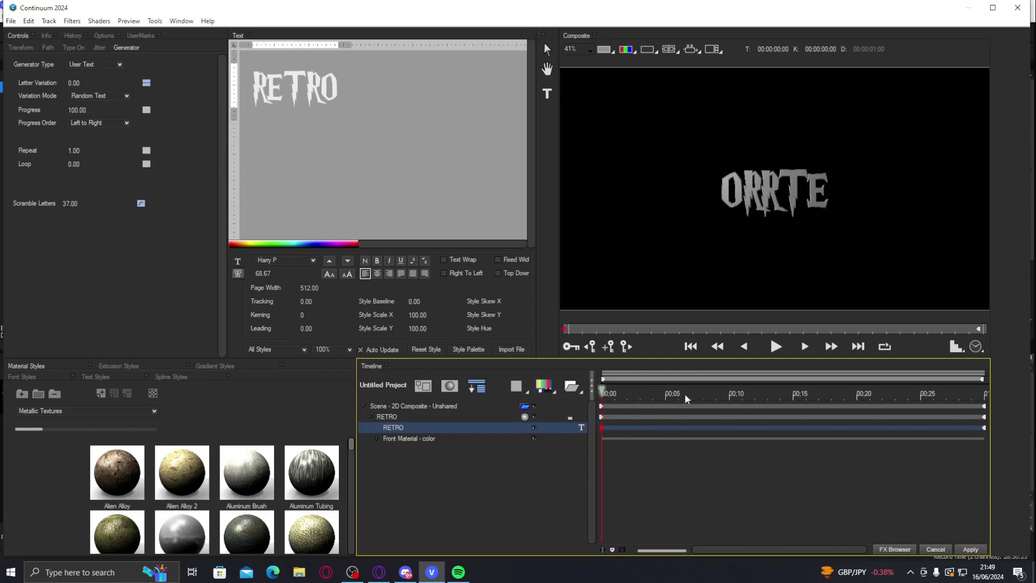
{"action": "left_click_drag", "start_coordinate": [687, 397], "coordinate": [693, 398]}
{"action": "left_click", "coordinate": [705, 399]}
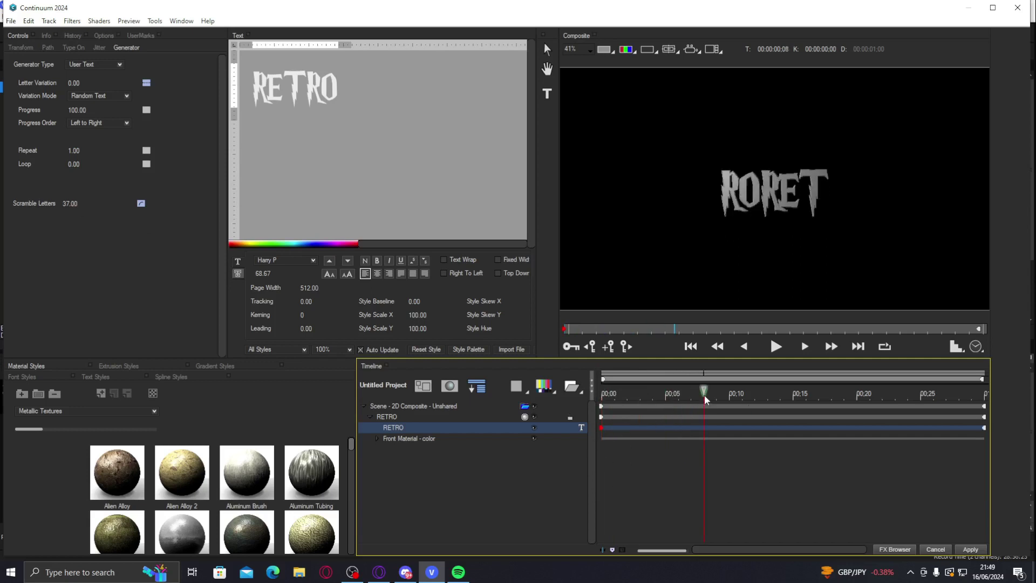
{"action": "left_click", "coordinate": [696, 399]}
{"action": "left_click_drag", "start_coordinate": [78, 207], "coordinate": [62, 213]}
{"action": "left_click", "coordinate": [694, 433]}
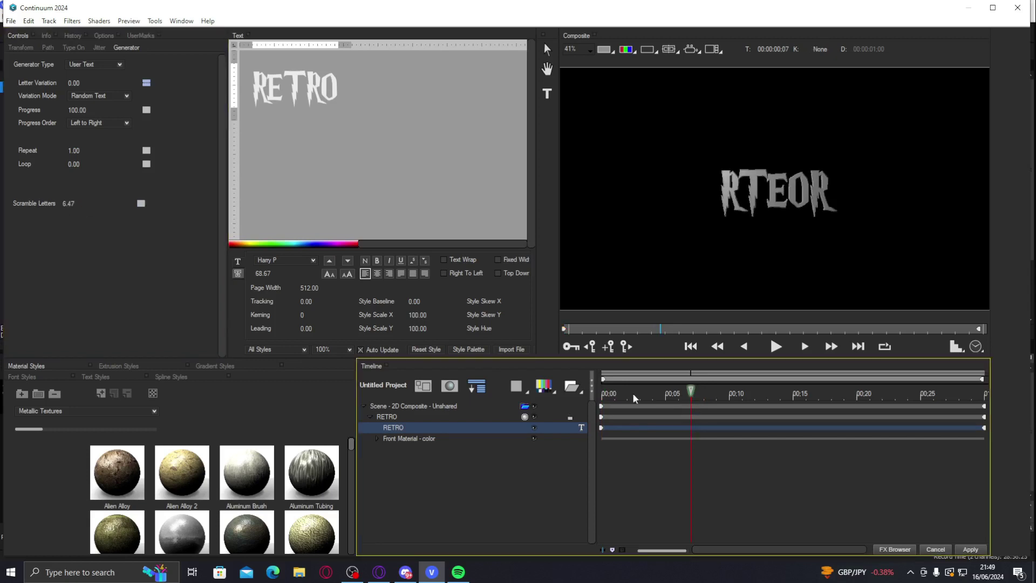
Set Scramble Letters to 40 at the start and add a keyframe of about 8.77 at frame 5.
{"action": "left_click_drag", "start_coordinate": [634, 399], "coordinate": [601, 395]}
{"action": "left_click_drag", "start_coordinate": [71, 206], "coordinate": [86, 206]}
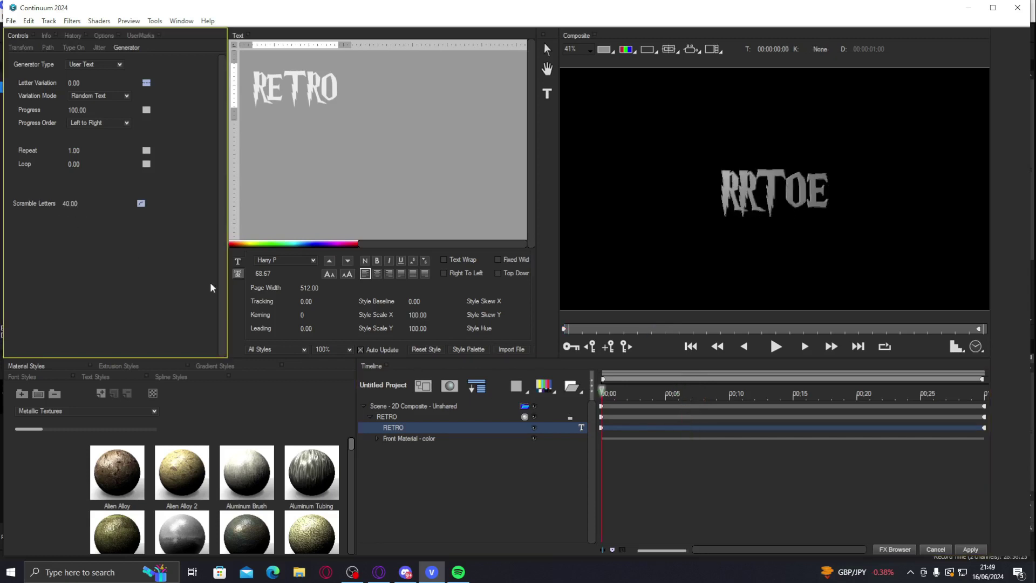
{"action": "left_click", "coordinate": [666, 400]}
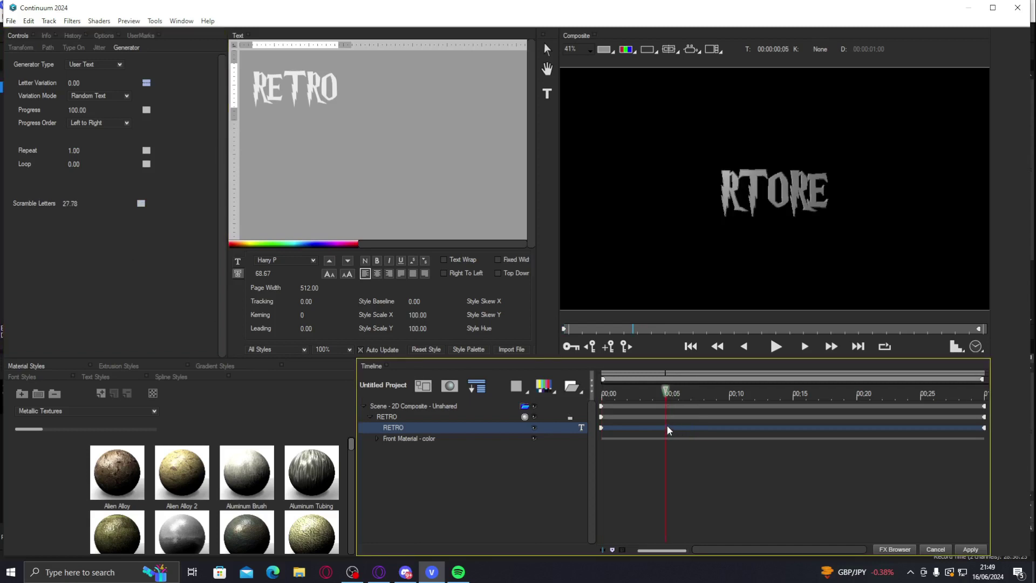
{"action": "mouse_move", "coordinate": [78, 209]}
{"action": "left_mouse_down"}
{"action": "mouse_move", "coordinate": [65, 203]}
{"action": "mouse_move", "coordinate": [67, 215]}
{"action": "left_mouse_up"}
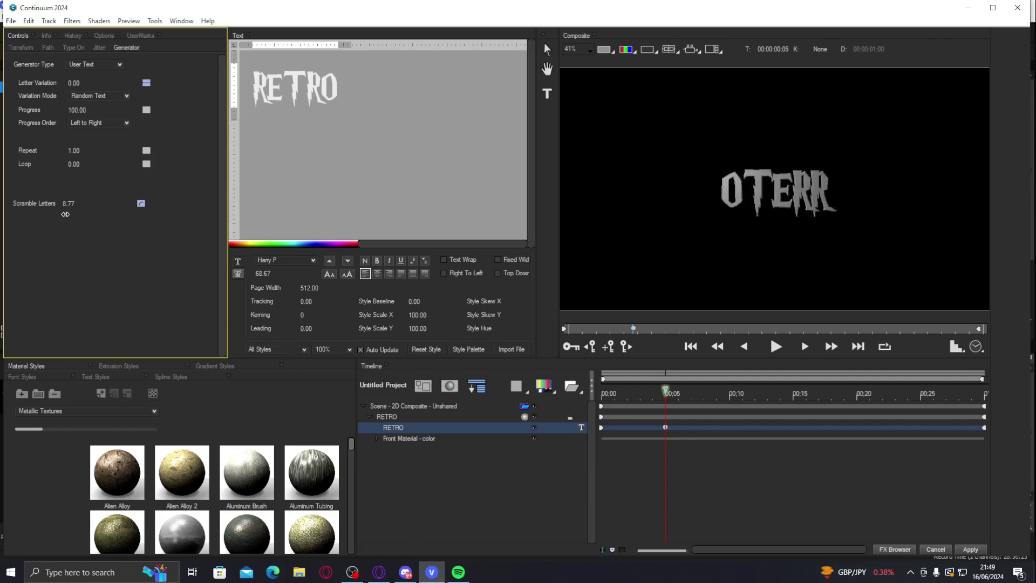
Add a Scramble Letters keyframe of 0 at frame 25, apply the title to the event, and close the effect settings.
{"action": "left_click_drag", "start_coordinate": [658, 398], "coordinate": [919, 417]}
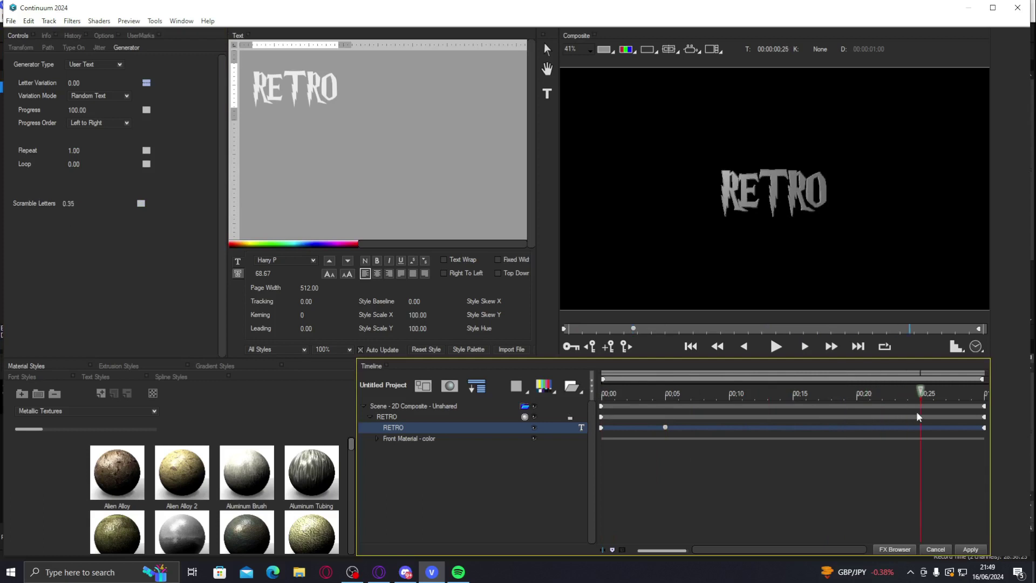
{"action": "left_click_drag", "start_coordinate": [63, 205], "coordinate": [31, 210]}
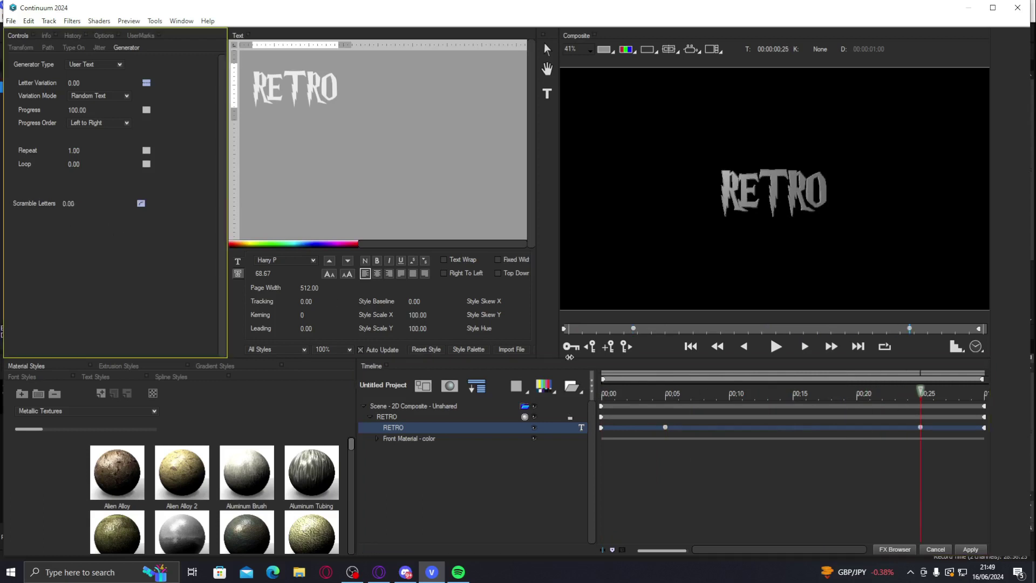
{"action": "left_click_drag", "start_coordinate": [918, 398], "coordinate": [844, 398]}
{"action": "left_click", "coordinate": [967, 547]}
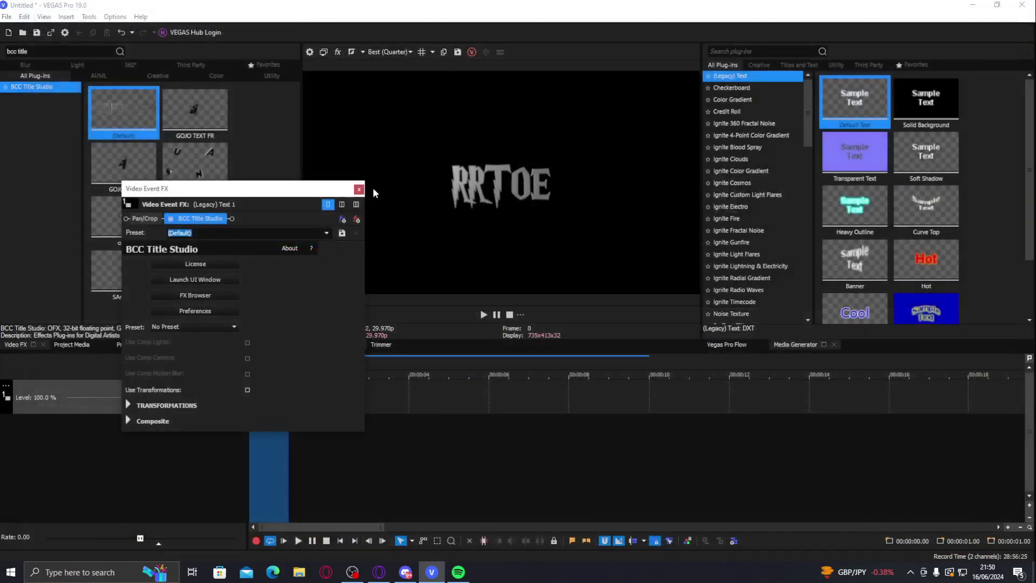
{"action": "left_click", "coordinate": [359, 189]}
Search the video effects for "ignite super g" and apply the Ignite Super Glow preset named "set" to the text event.
{"action": "left_click", "coordinate": [281, 393]}
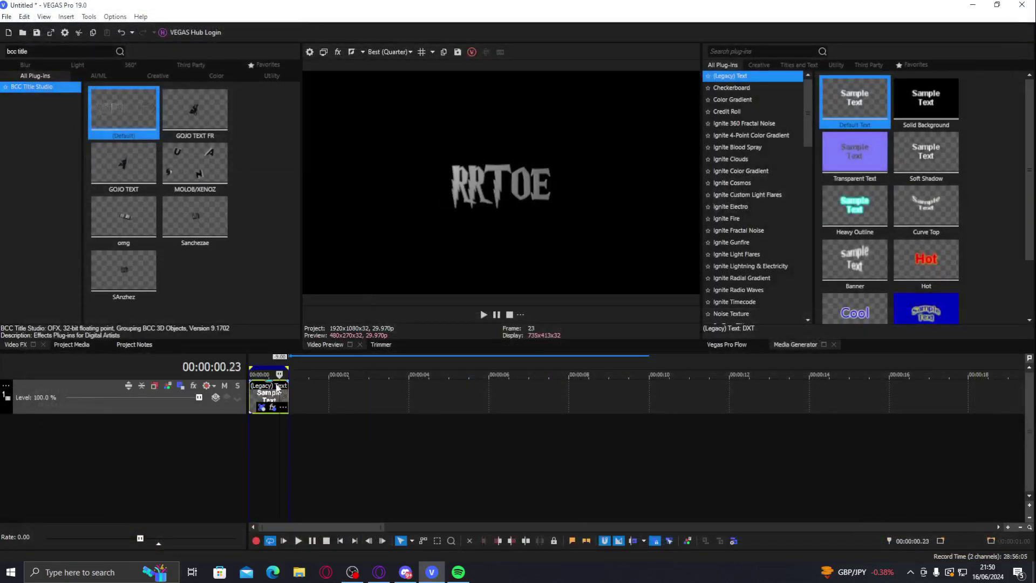
{"action": "left_click", "coordinate": [46, 52]}
{"action": "left_click_drag", "start_coordinate": [46, 53], "coordinate": [1, 53]}
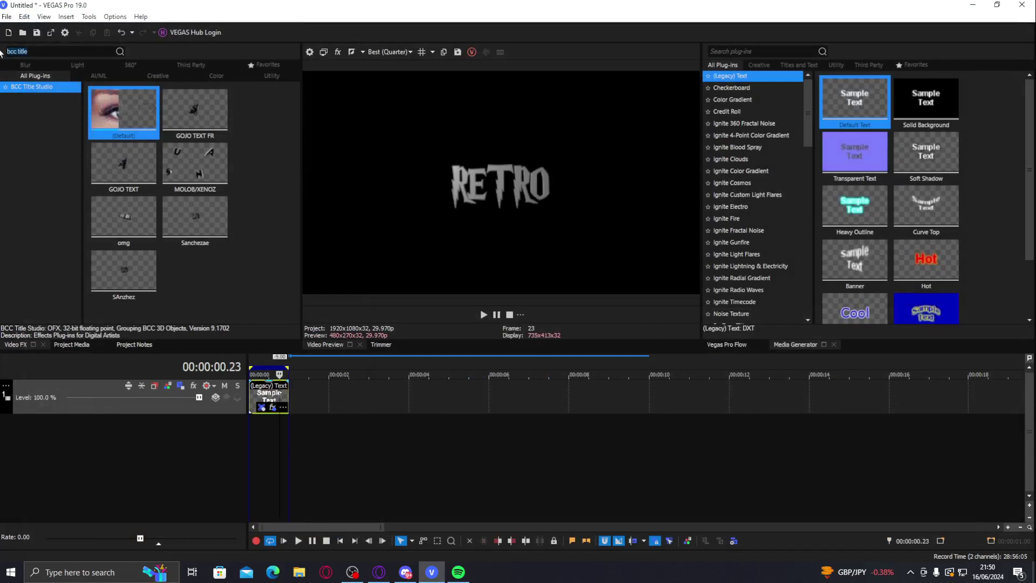
{"action": "type", "text": "igh"}
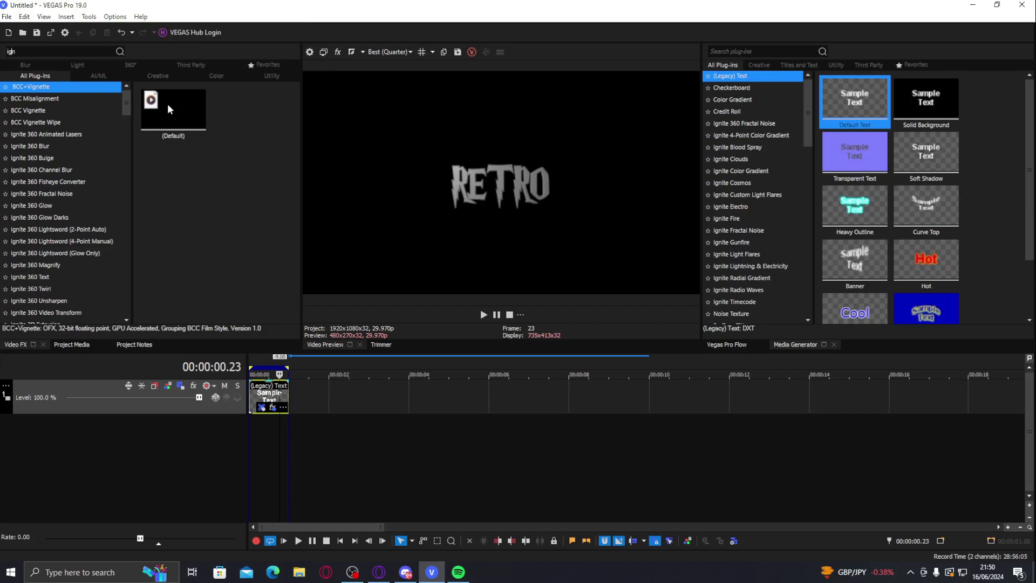
{"action": "type", "text": "ite super g"}
{"action": "double_click", "coordinate": [195, 112]}
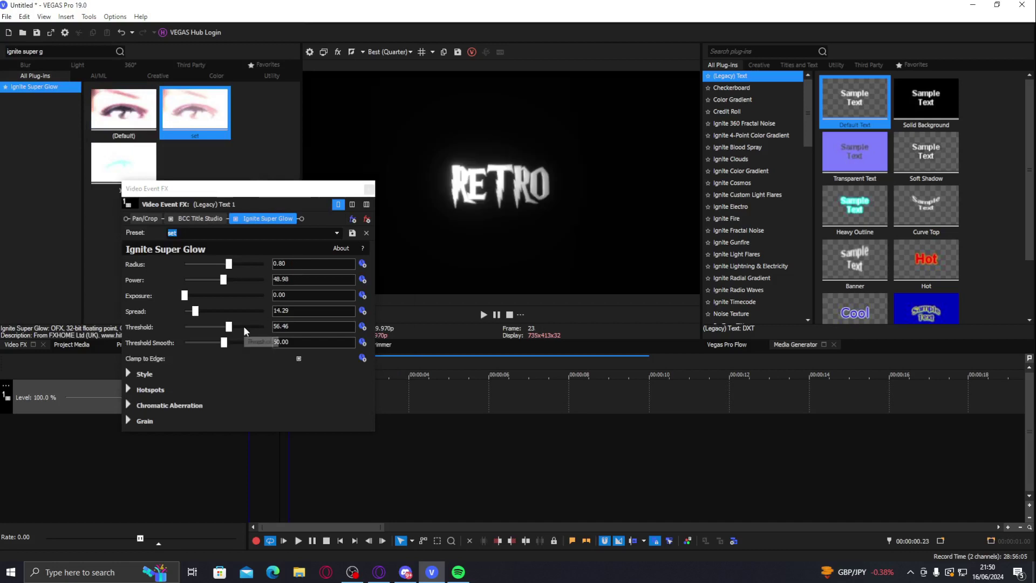
Set the Ignite Super Glow threshold to about 75.51 and close the effect settings.
{"action": "left_click", "coordinate": [244, 326]}
{"action": "left_click", "coordinate": [485, 573]}
{"action": "left_click", "coordinate": [606, 135]}
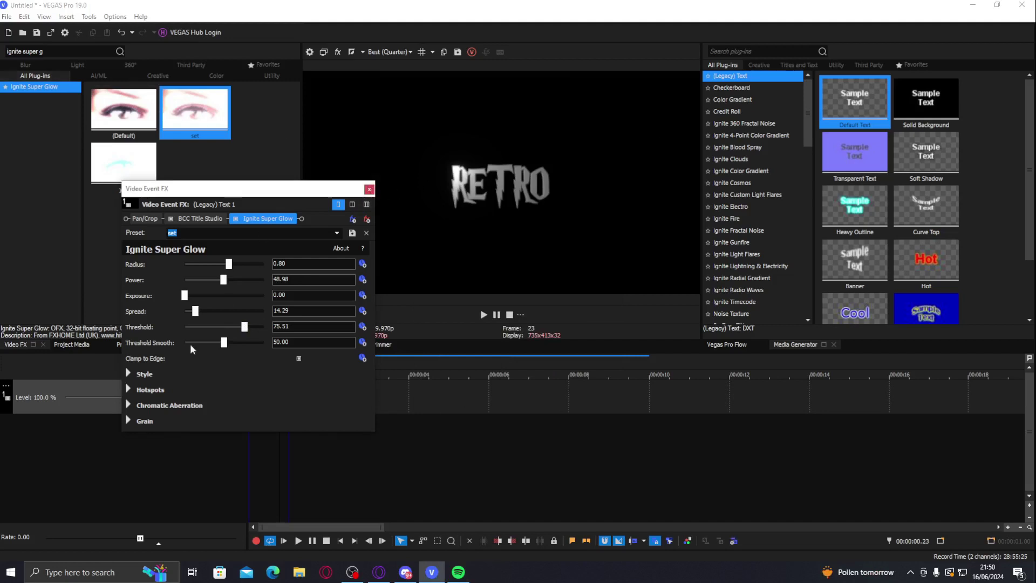
{"action": "left_click", "coordinate": [369, 189]}
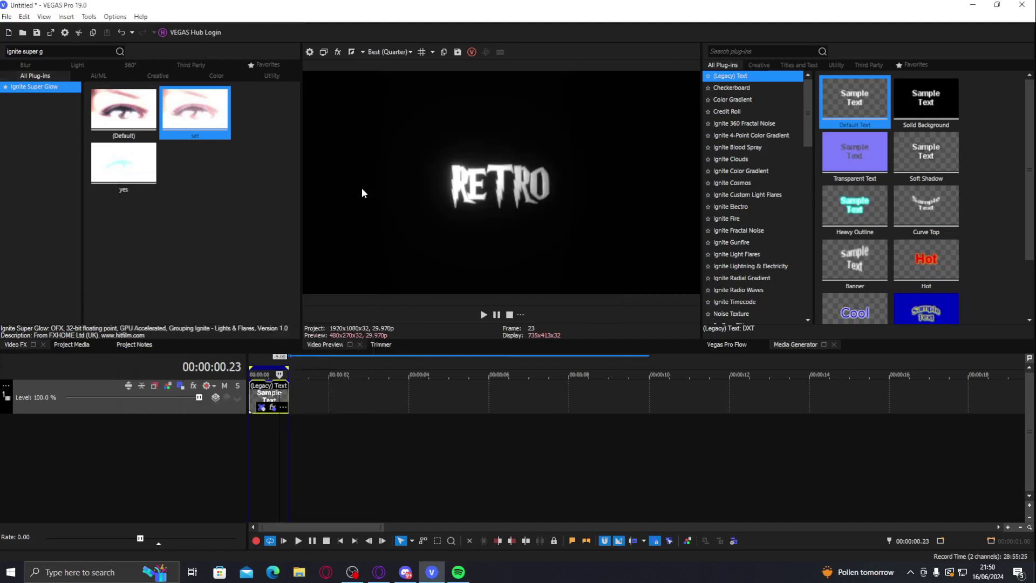
Search the video effects for "rsmb" and apply RSMB preset 2 to the text event.
{"action": "left_click", "coordinate": [69, 50]}
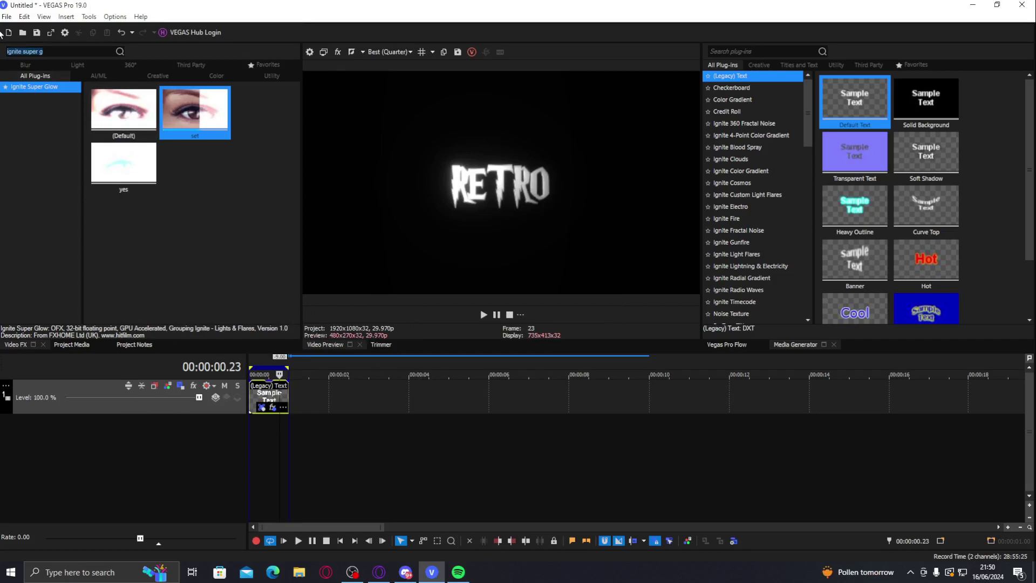
{"action": "type", "text": "rsmb"}
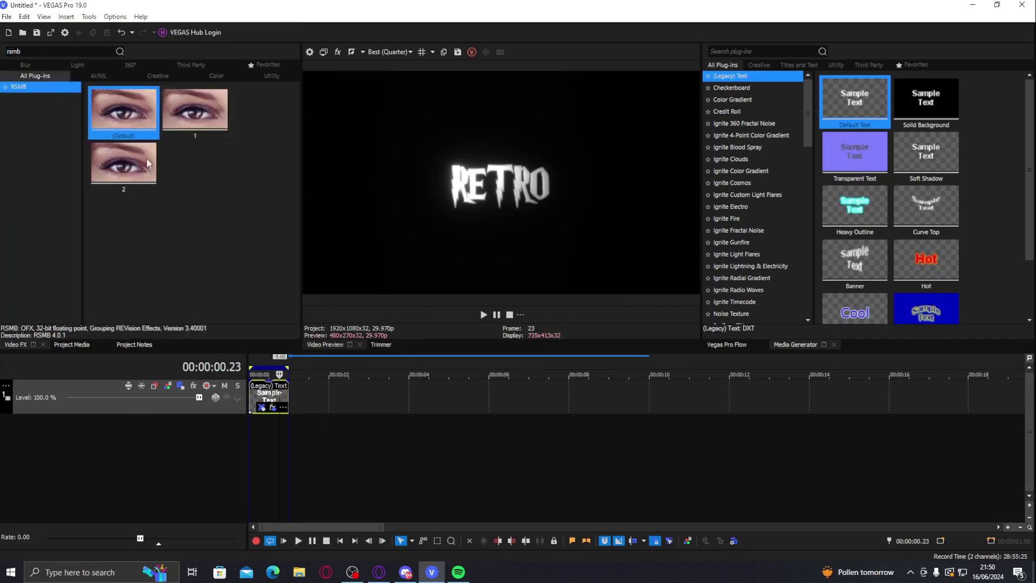
{"action": "double_click", "coordinate": [145, 163]}
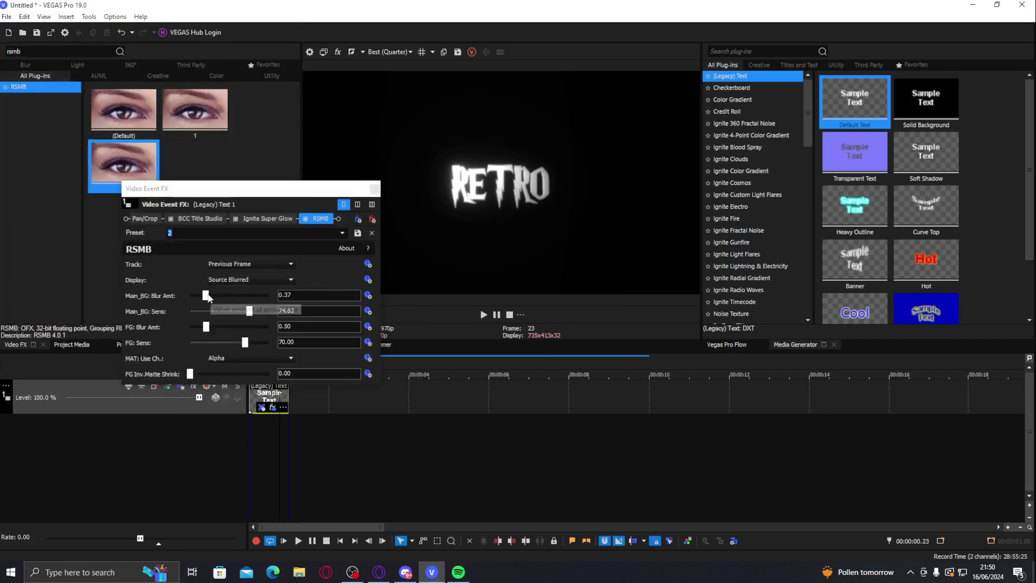
Close the effect settings, set the playback loop to the text event's length, and play back the scramble animation.
{"action": "left_click", "coordinate": [375, 190]}
{"action": "double_click", "coordinate": [260, 393]}
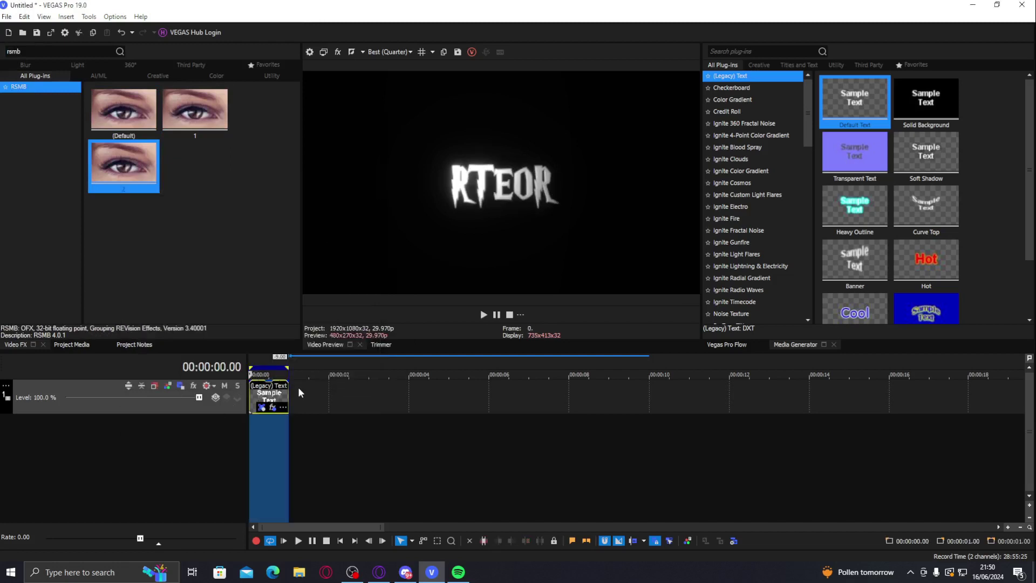
{"action": "key", "text": "space"}
{"action": "scroll", "coordinate": [358, 384], "scroll_direction": "up", "scroll_amount": 2}
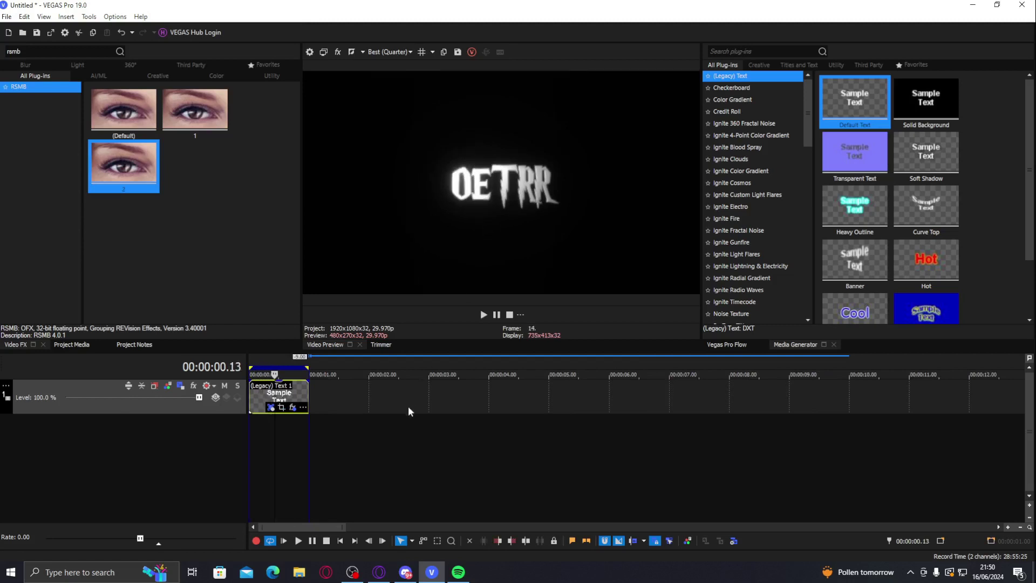
{"action": "scroll", "coordinate": [406, 412], "scroll_direction": "up", "scroll_amount": 1}
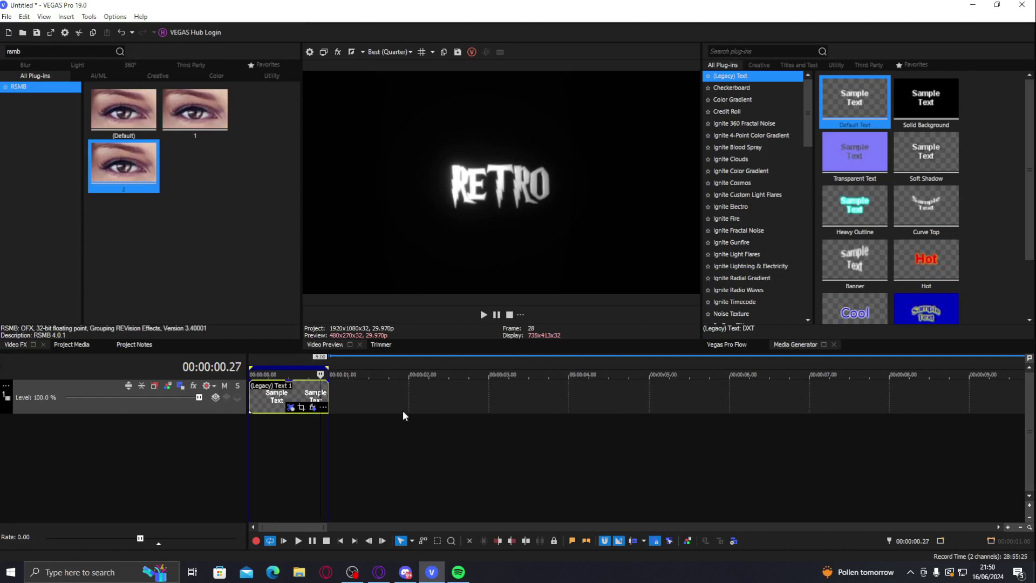
{"action": "key", "text": "space"}
{"action": "key", "text": "space"}
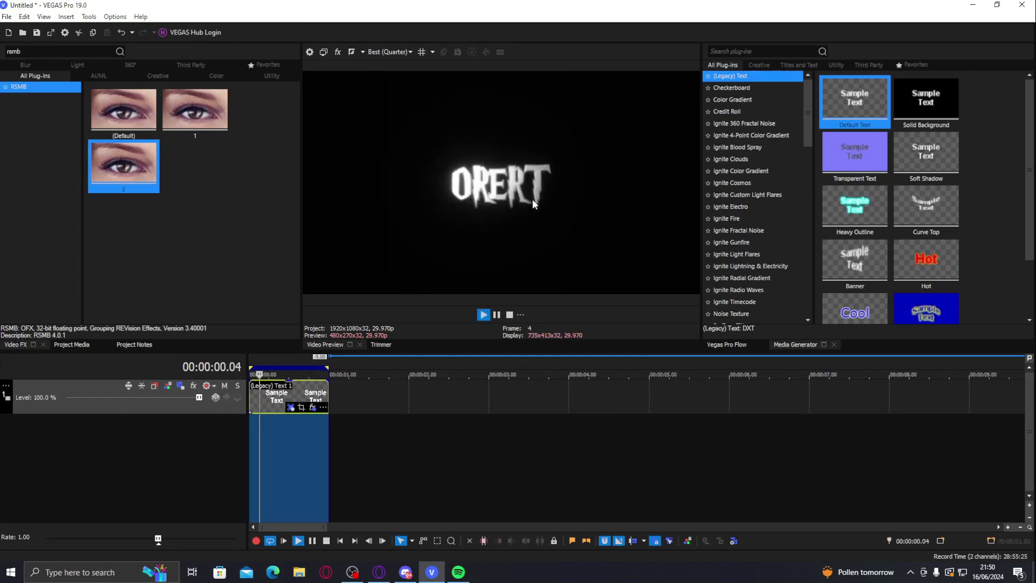
{"action": "key", "text": "space"}
{"action": "key", "text": "space"}
{"action": "key", "text": "space"}
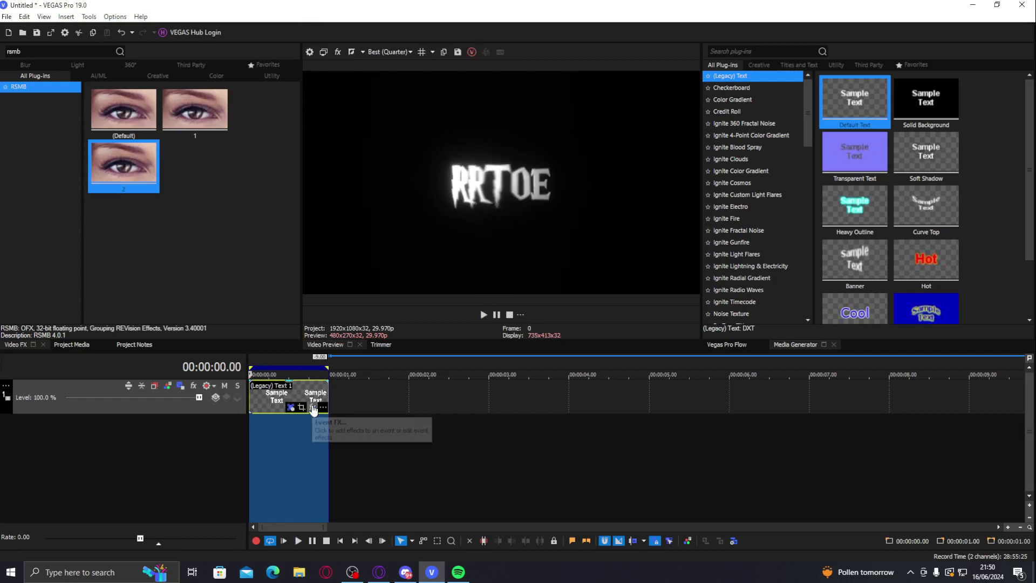
Reopen the text event's BCC Title Studio editor and set Scramble Letters to 24 on the RETRO text's first keyframe.
{"action": "left_click", "coordinate": [313, 407]}
{"action": "left_click", "coordinate": [200, 218]}
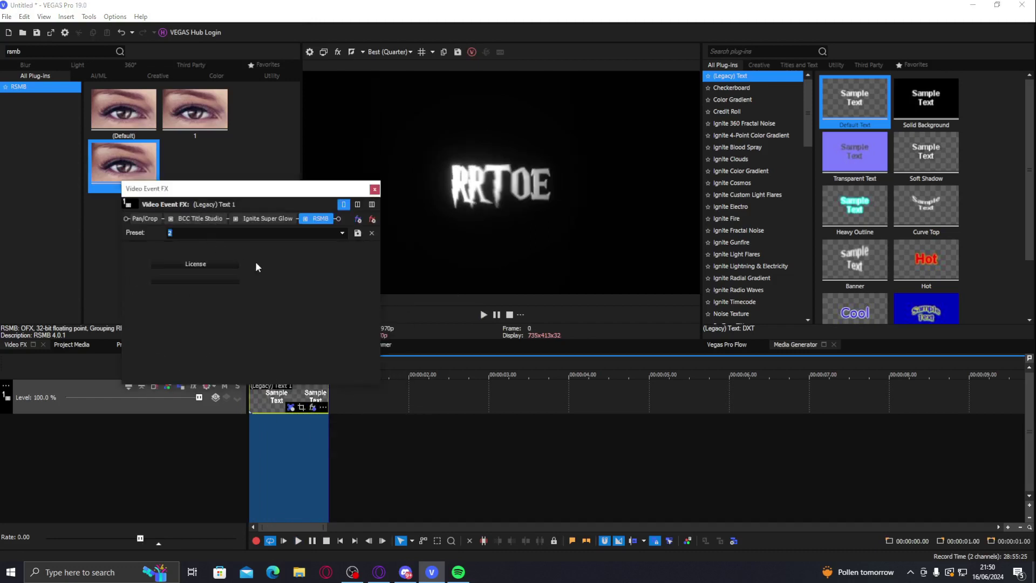
{"action": "left_click", "coordinate": [222, 279]}
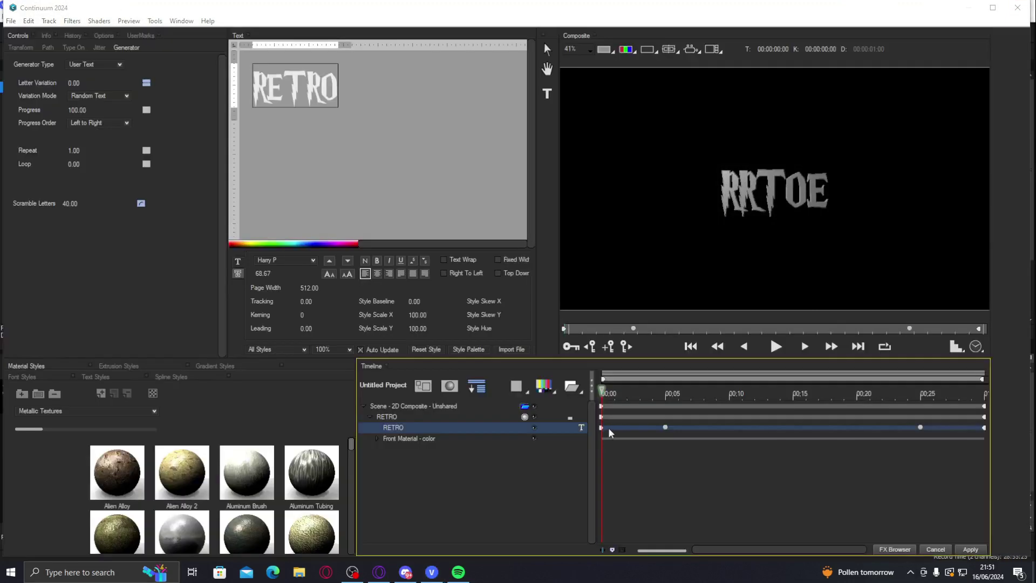
{"action": "left_click", "coordinate": [603, 428]}
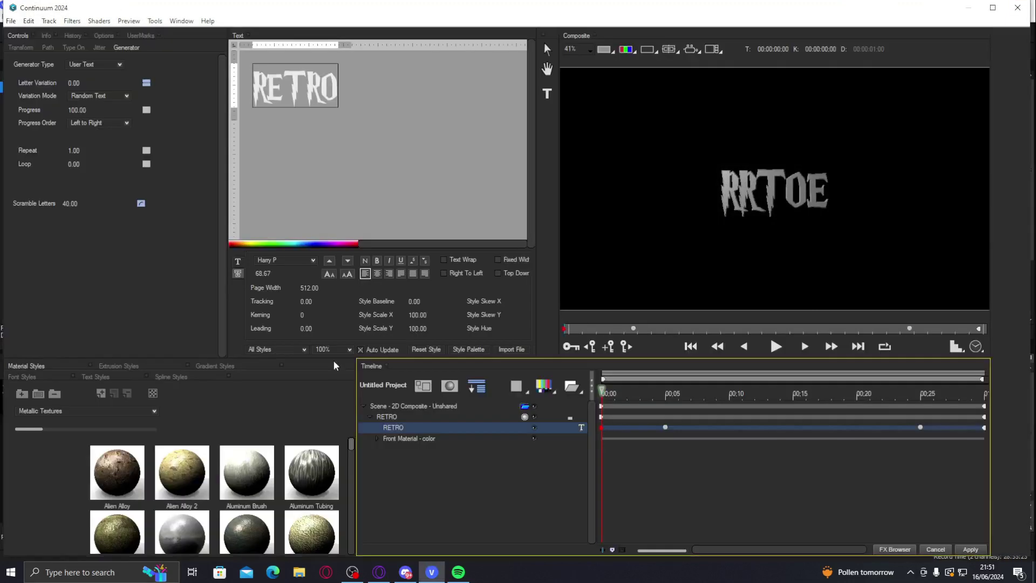
{"action": "left_click_drag", "start_coordinate": [76, 209], "coordinate": [68, 215]}
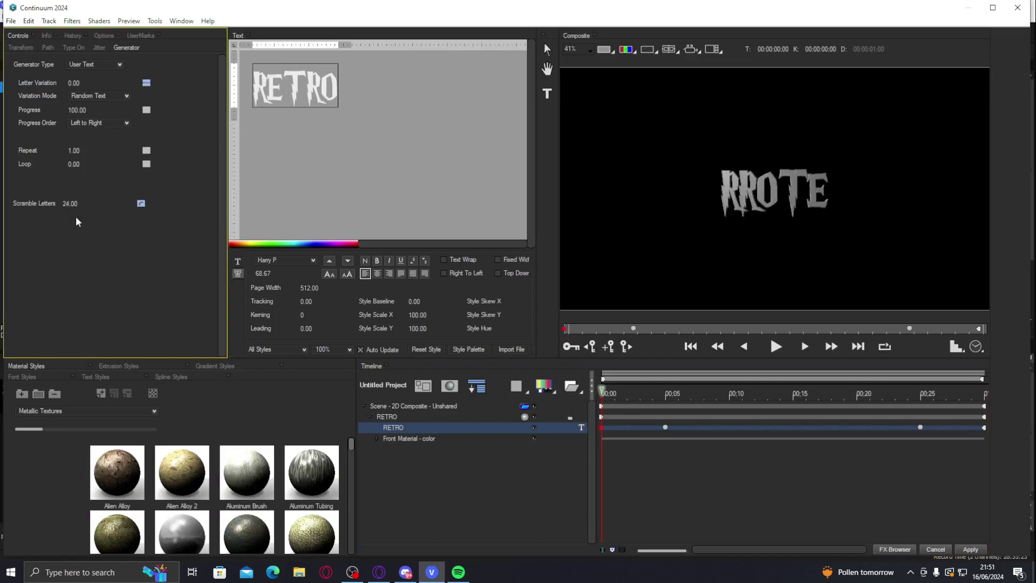
Adjust Scramble Letters on the RETRO text's frame 5 keyframe, apply the title, and close the effect settings.
{"action": "left_click", "coordinate": [667, 428]}
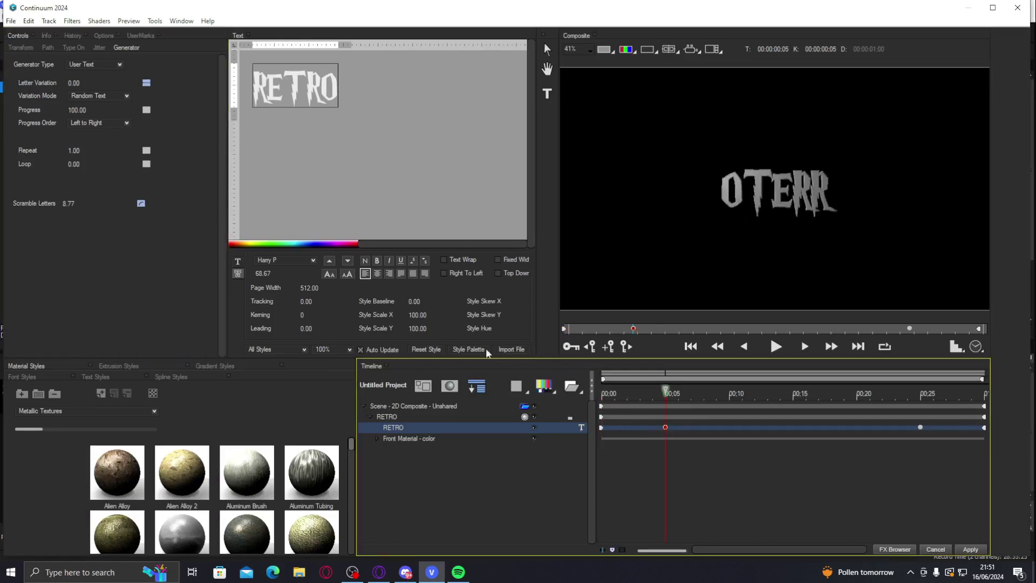
{"action": "left_click", "coordinate": [68, 204]}
{"action": "left_click", "coordinate": [966, 550]}
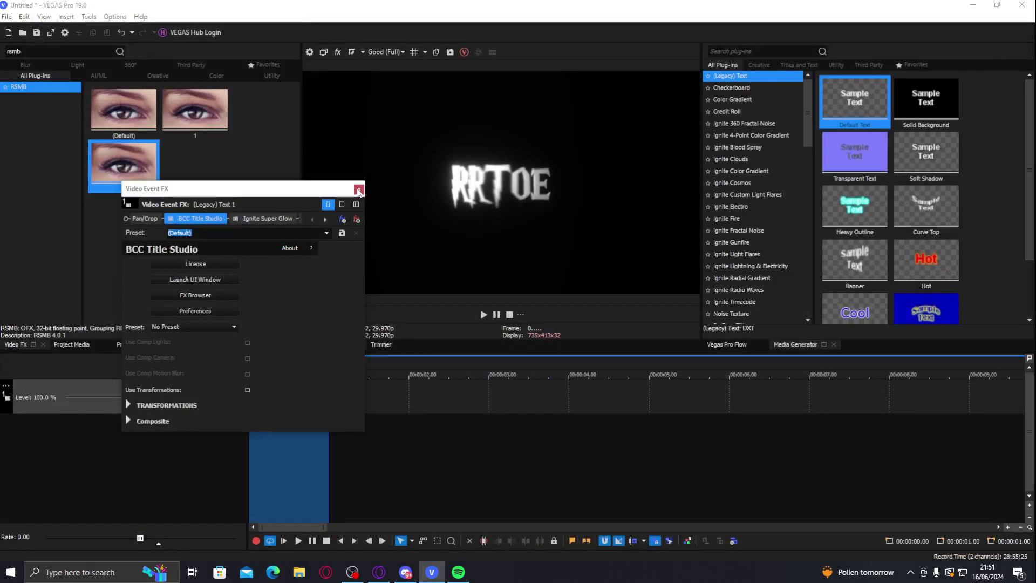
{"action": "left_click", "coordinate": [359, 190]}
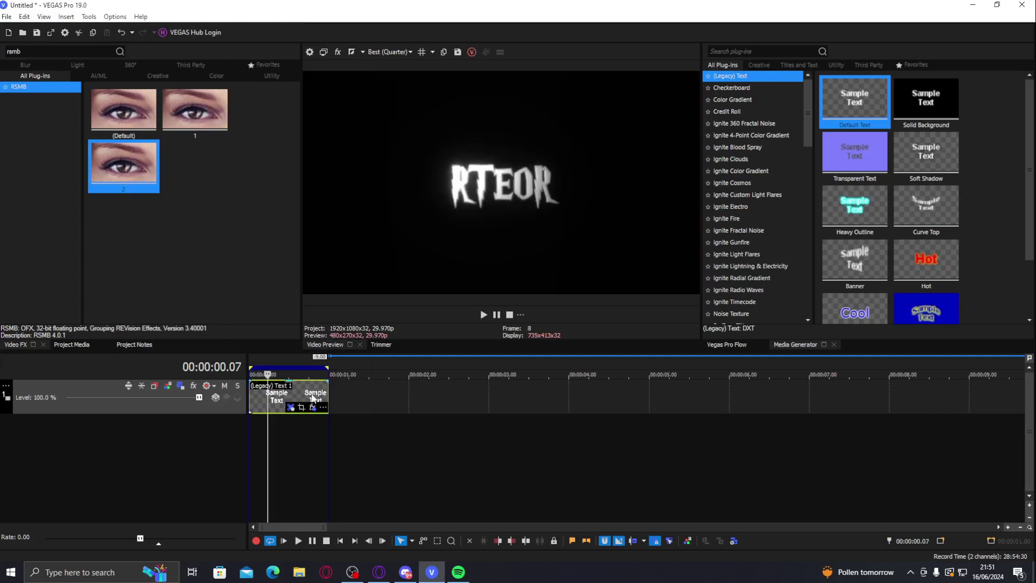
Play back the text event to check the revised letter scramble.
{"action": "scroll", "coordinate": [312, 400], "scroll_direction": "up", "scroll_amount": 4}
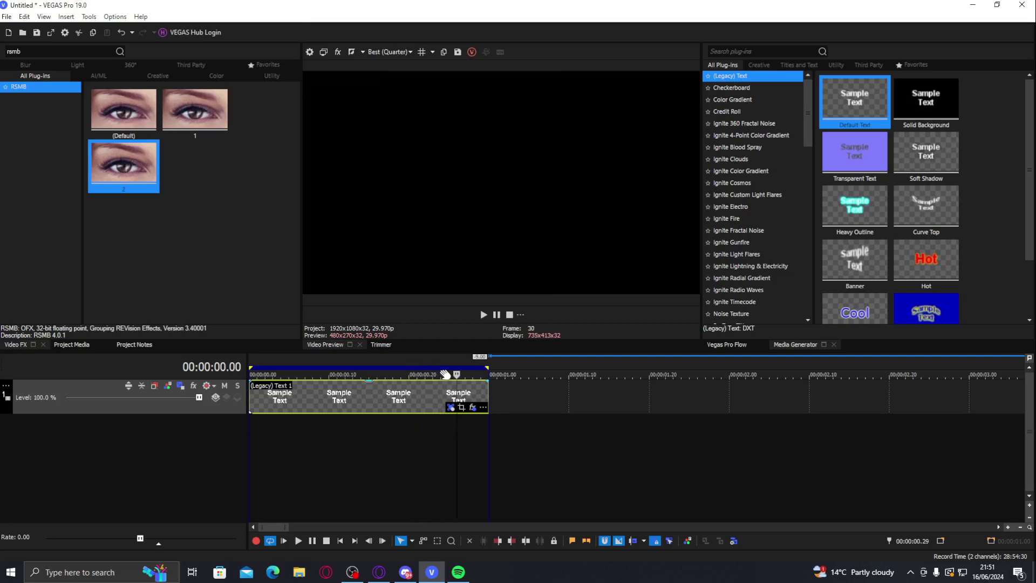
{"action": "key", "text": "space"}
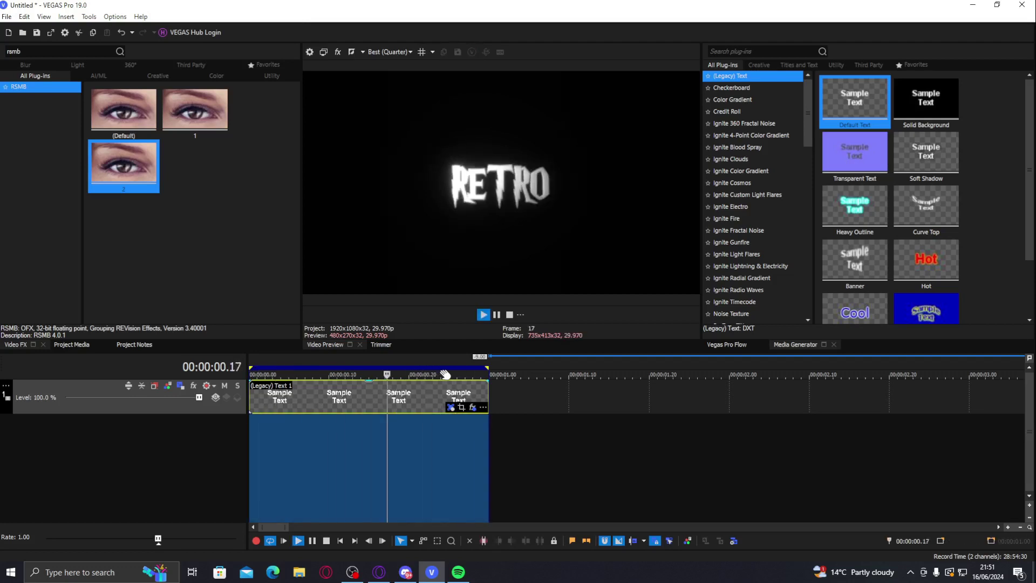